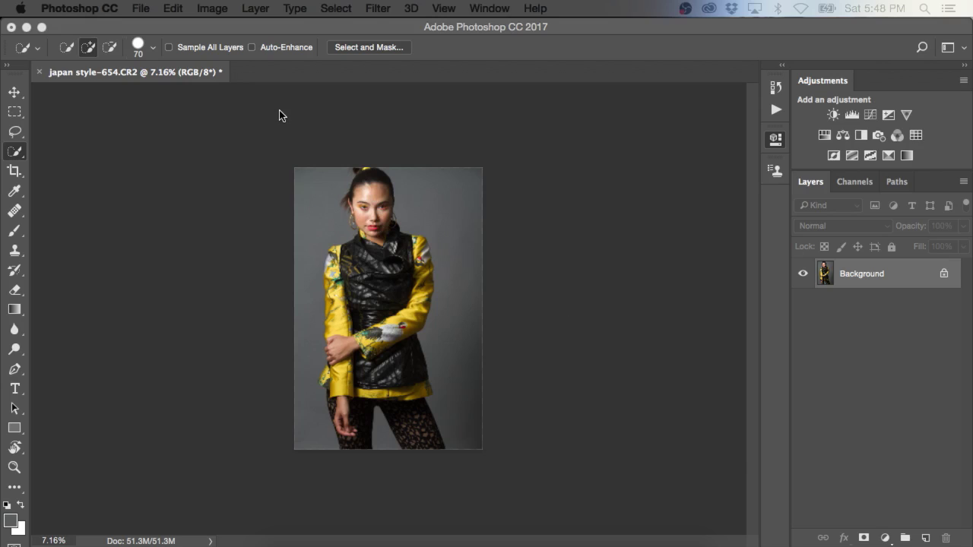
Step: Show and close the document Properties, then open the Select menu to reach Color Range
{"action": "key", "text": "F4"}
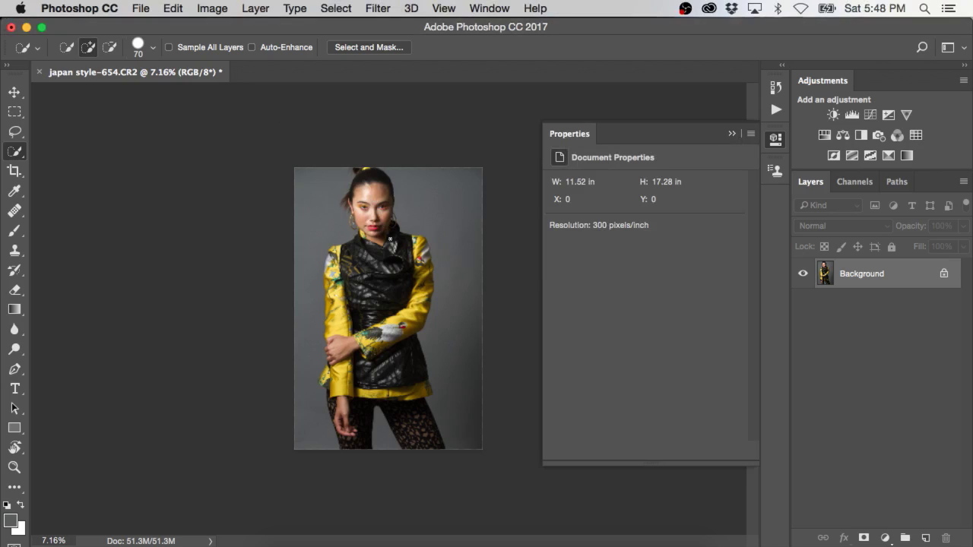
{"action": "left_click", "coordinate": [775, 139]}
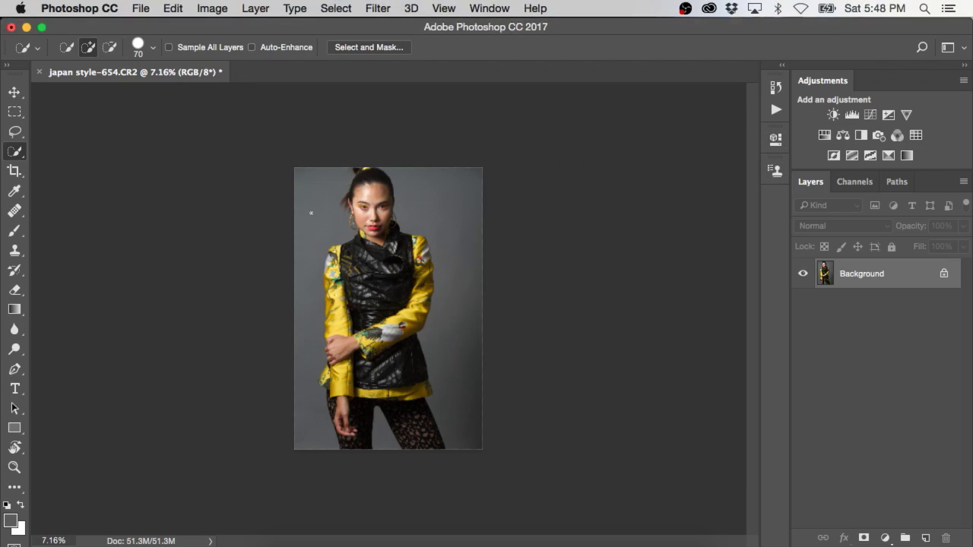
{"action": "left_click", "coordinate": [335, 9]}
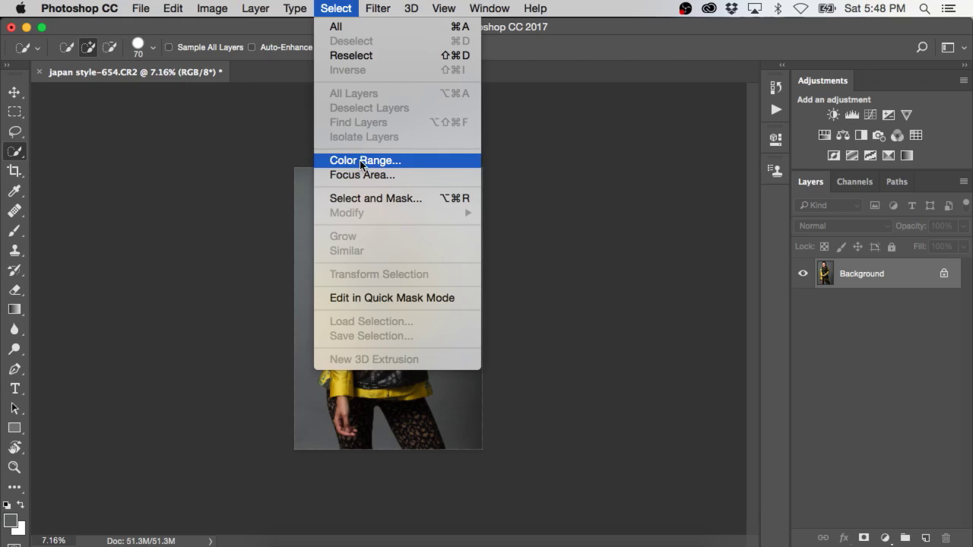
Step: Select the gray backdrop with Color Range at Fuzziness 40, adding its edge colour to the sample
{"action": "left_click", "coordinate": [361, 161]}
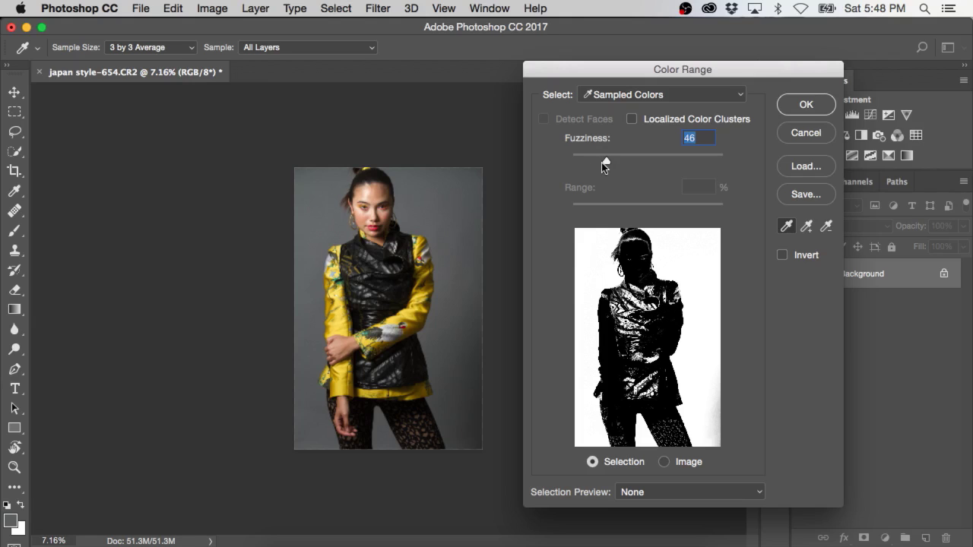
{"action": "left_click_drag", "start_coordinate": [605, 164], "coordinate": [594, 160]}
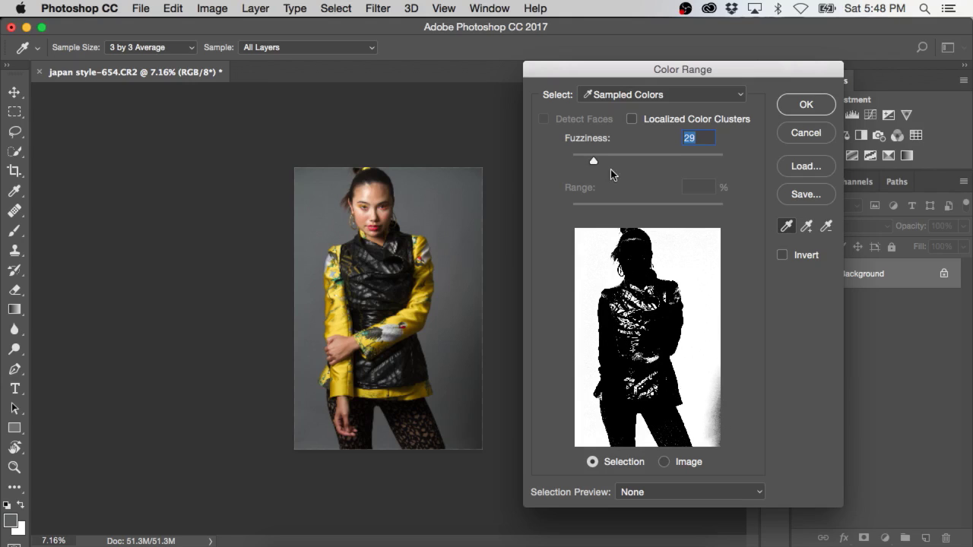
{"action": "left_click_drag", "start_coordinate": [593, 163], "coordinate": [602, 162]}
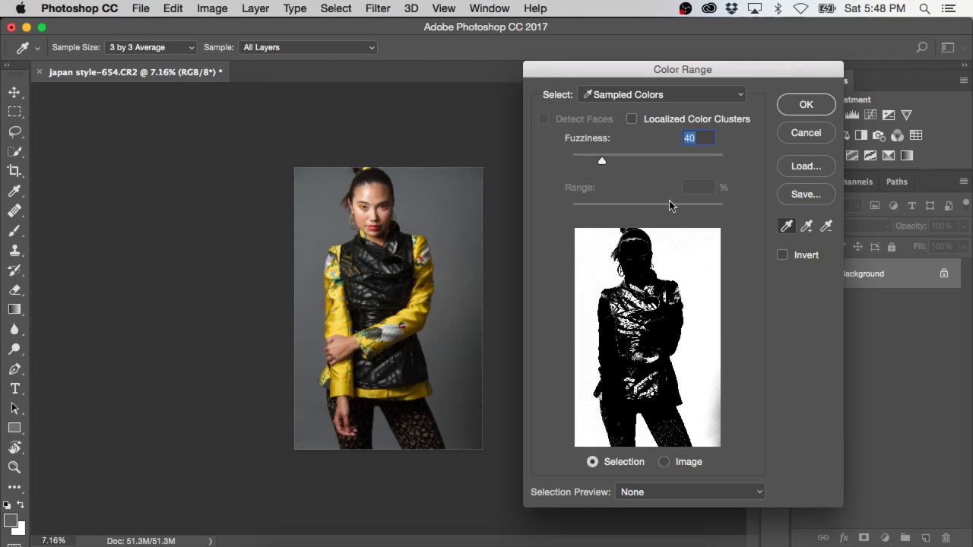
{"action": "left_click", "coordinate": [805, 225]}
{"action": "left_click", "coordinate": [722, 401]}
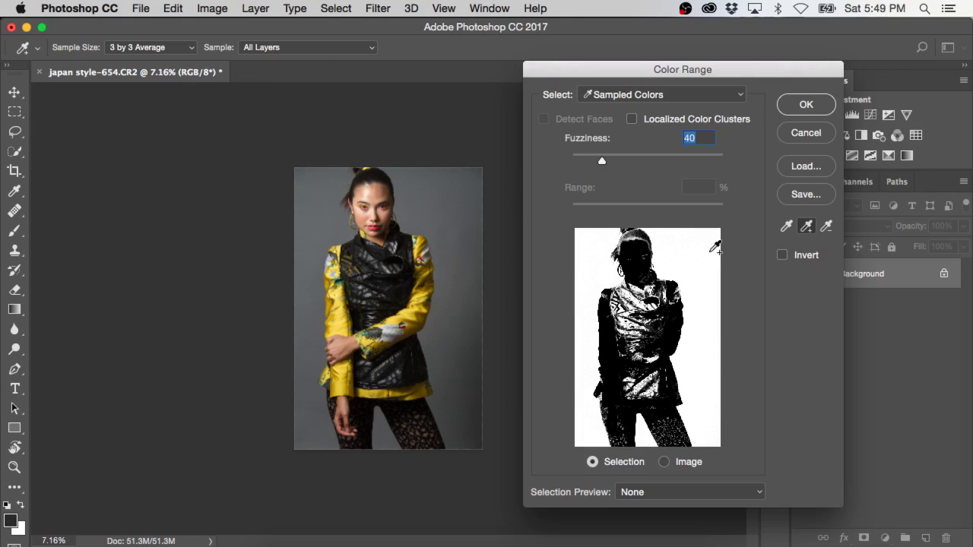
{"action": "left_click", "coordinate": [803, 106]}
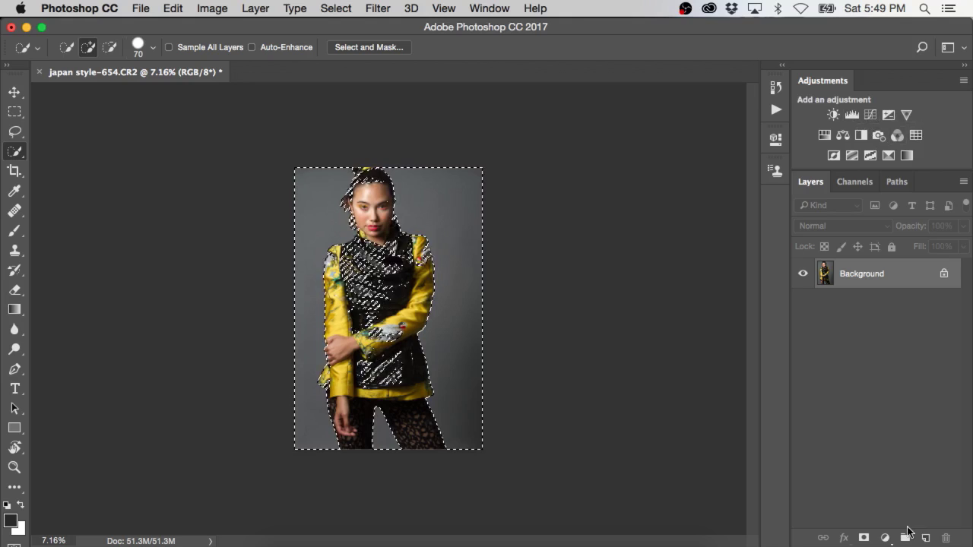
Step: Add a Curves 1 layer masked to the backdrop, preview its black-and-white mask, then return to the curve
{"action": "left_click", "coordinate": [886, 538]}
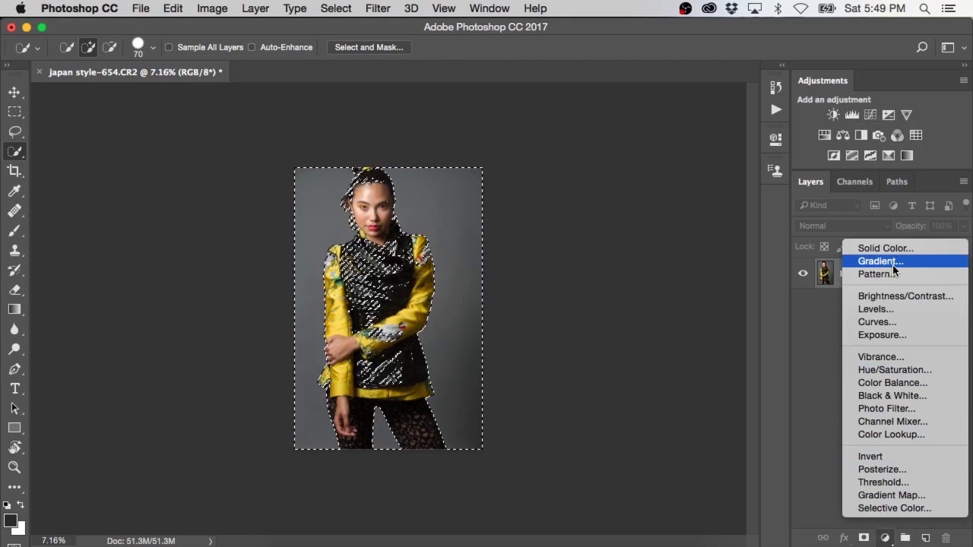
{"action": "left_click", "coordinate": [888, 323]}
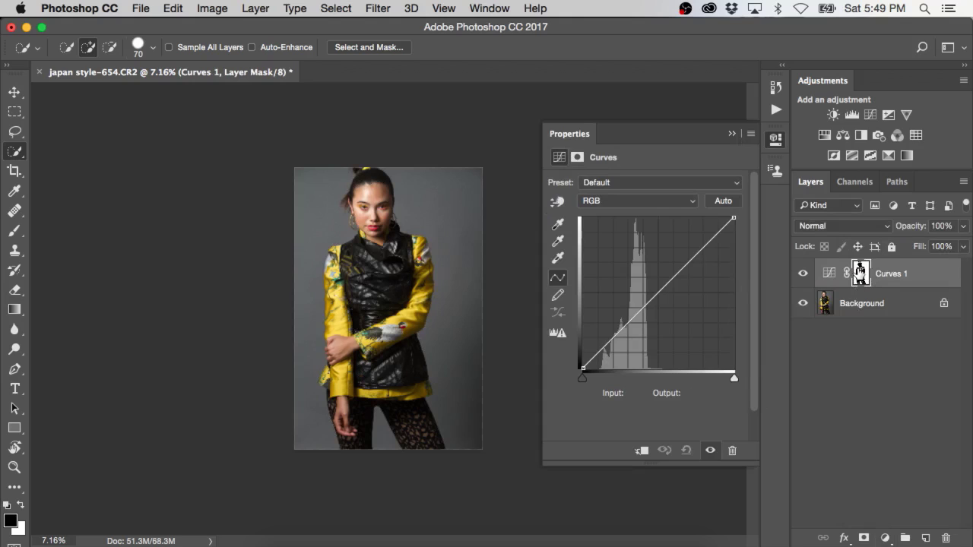
{"action": "left_click", "coordinate": [860, 271], "text": "alt"}
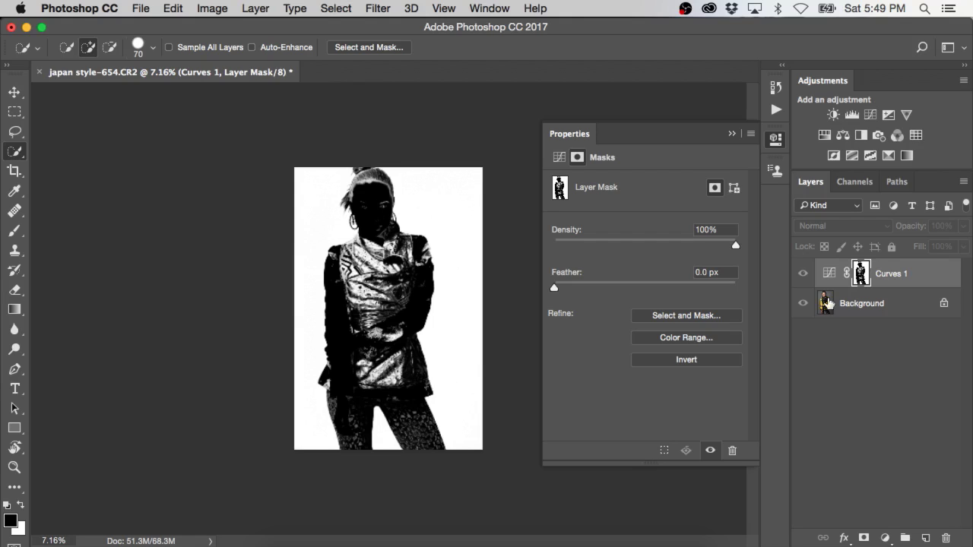
{"action": "left_click", "coordinate": [862, 275], "text": "alt"}
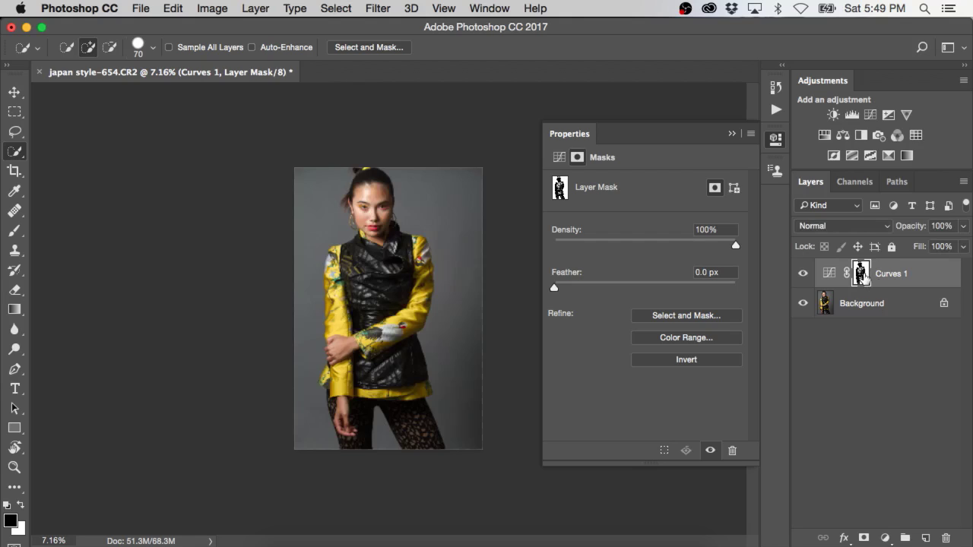
{"action": "left_click", "coordinate": [829, 274]}
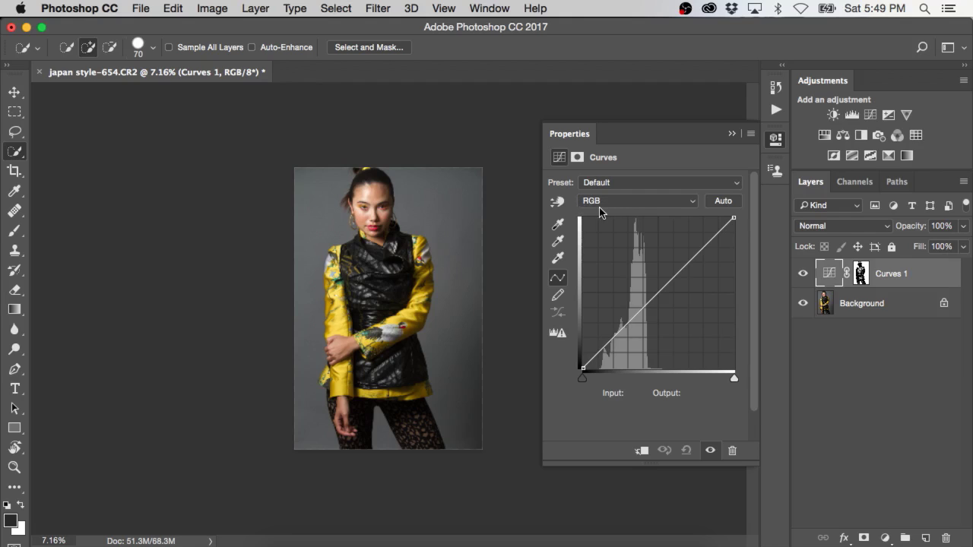
Step: Switch Curves 1 to the Blue channel and lift its midpoint from input 127 to output 166
{"action": "left_click", "coordinate": [657, 288]}
{"action": "left_click_drag", "start_coordinate": [658, 290], "coordinate": [653, 426]}
{"action": "left_click", "coordinate": [622, 200]}
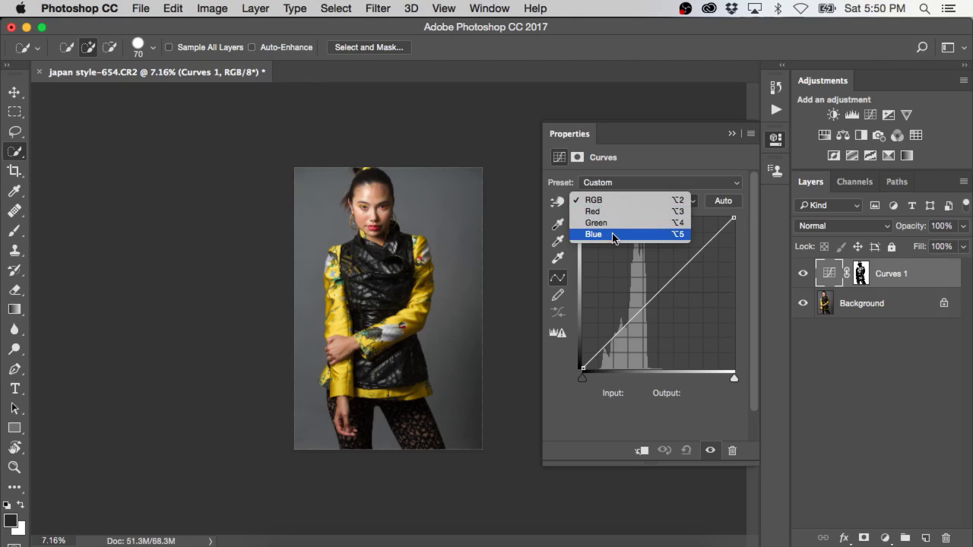
{"action": "left_click", "coordinate": [613, 234]}
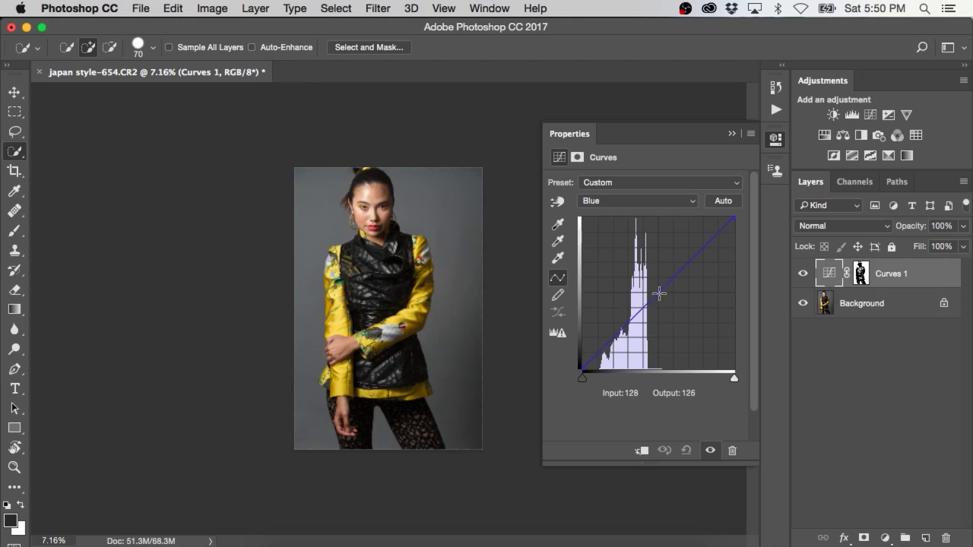
{"action": "mouse_move", "coordinate": [658, 294]}
{"action": "left_mouse_down"}
{"action": "mouse_move", "coordinate": [659, 272]}
{"action": "mouse_move", "coordinate": [661, 311]}
{"action": "mouse_move", "coordinate": [658, 275]}
{"action": "left_mouse_up"}
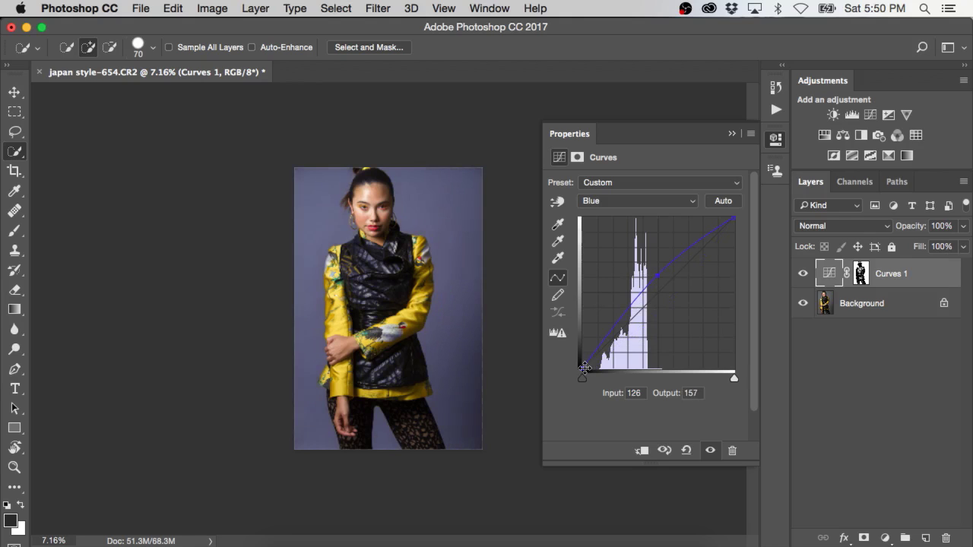
{"action": "mouse_move", "coordinate": [581, 370]}
{"action": "left_mouse_down"}
{"action": "mouse_move", "coordinate": [579, 354]}
{"action": "mouse_move", "coordinate": [580, 380]}
{"action": "left_mouse_up"}
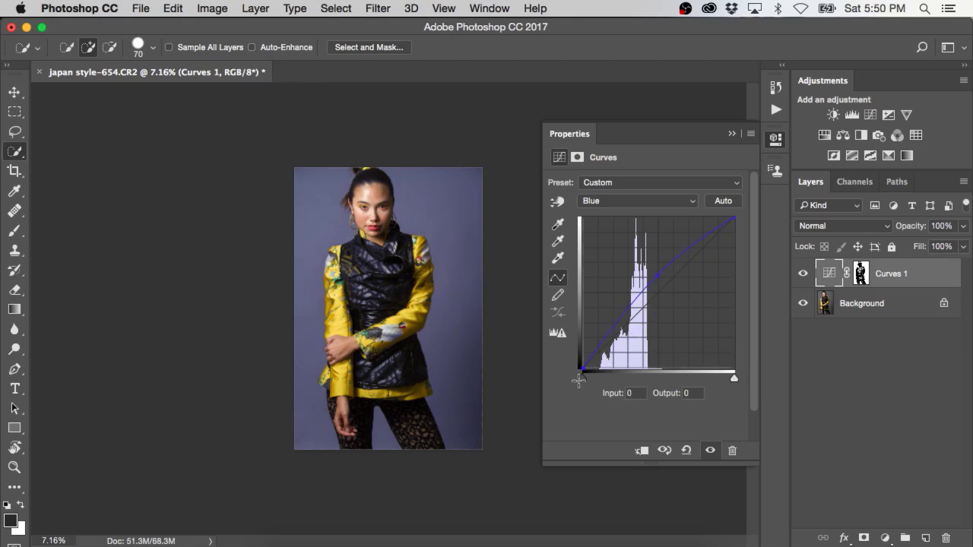
{"action": "left_click_drag", "start_coordinate": [657, 275], "coordinate": [658, 272]}
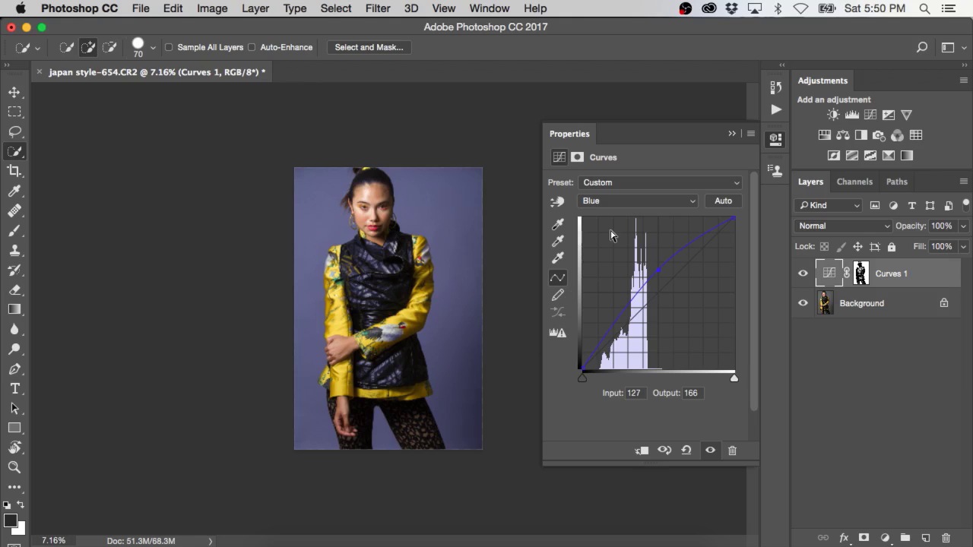
Step: Lower the Red channel curve to output 113 at input 128 to cool the backdrop
{"action": "left_click", "coordinate": [610, 201]}
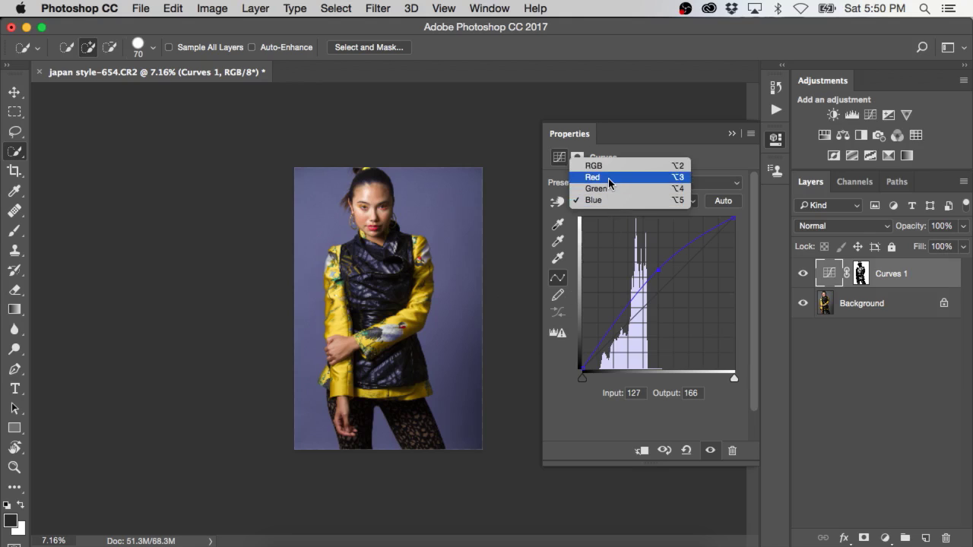
{"action": "left_click", "coordinate": [608, 178]}
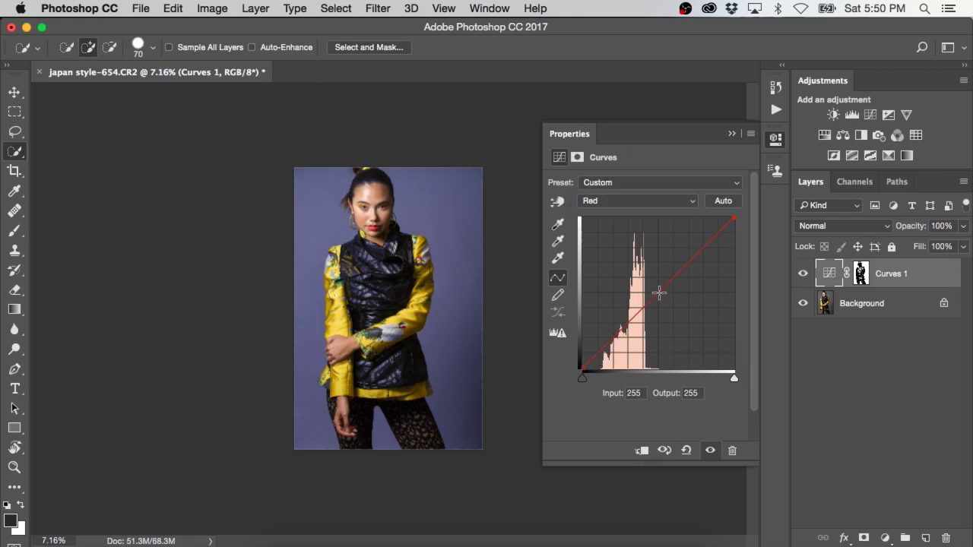
{"action": "left_click_drag", "start_coordinate": [658, 295], "coordinate": [656, 304]}
Step: Raise the Green channel midpoint to output 142 at input 130
{"action": "left_click", "coordinate": [630, 205]}
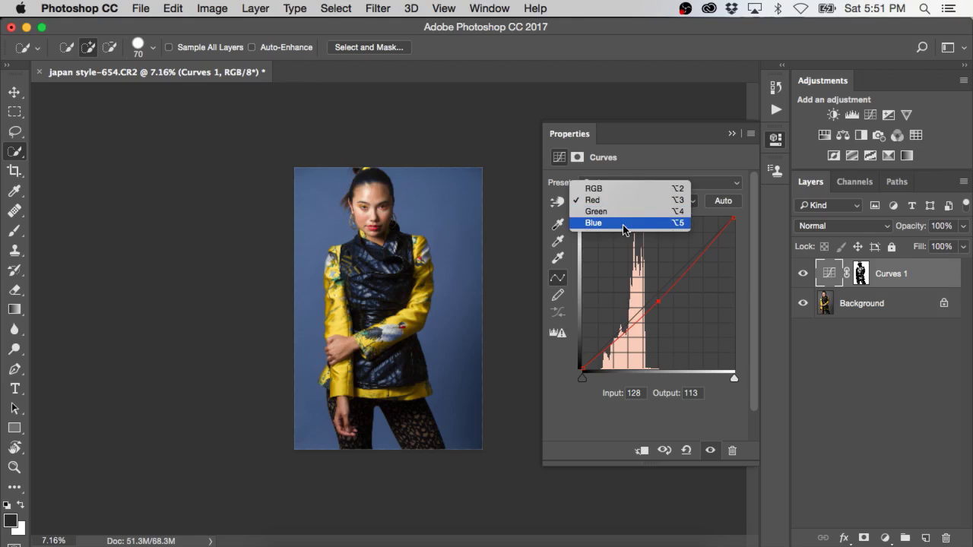
{"action": "left_click", "coordinate": [620, 212]}
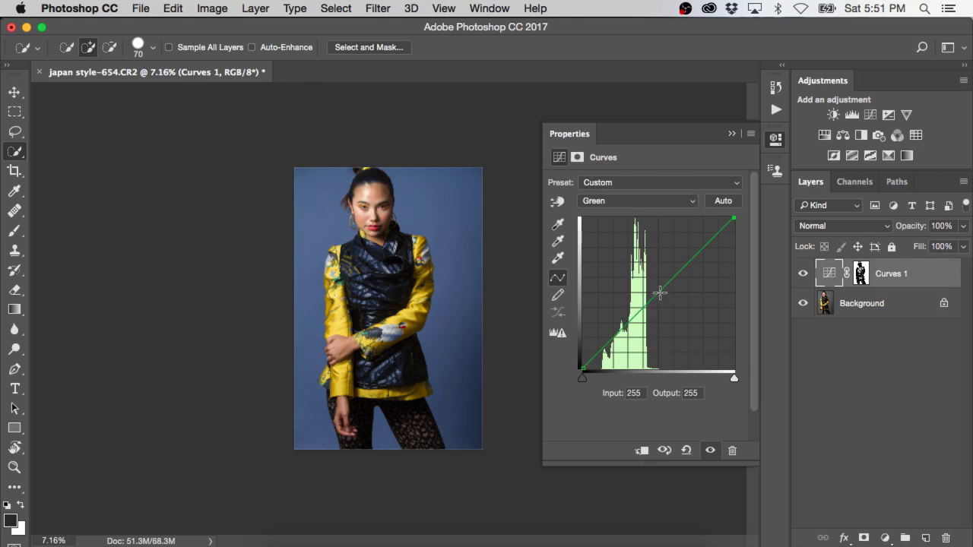
{"action": "left_click_drag", "start_coordinate": [659, 292], "coordinate": [660, 284]}
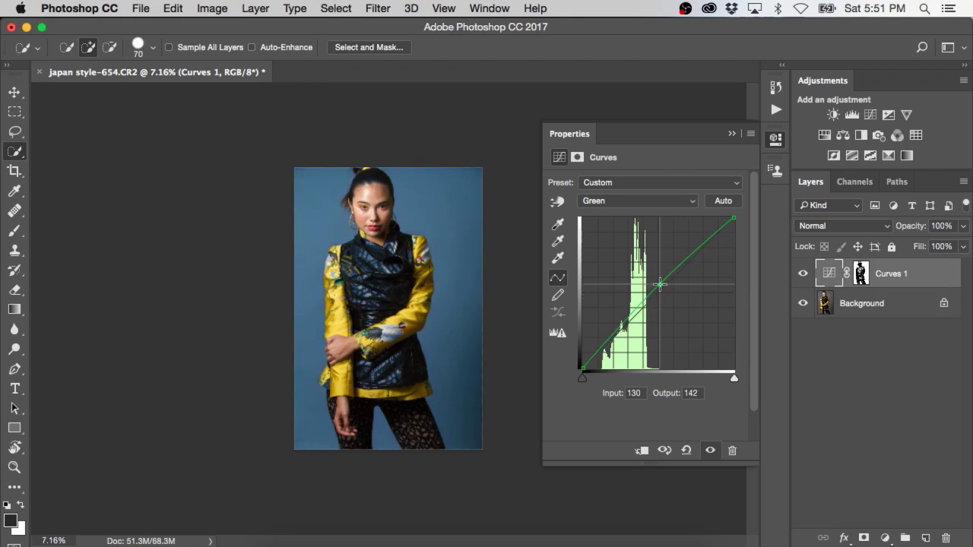
{"action": "left_click_drag", "start_coordinate": [659, 284], "coordinate": [660, 284]}
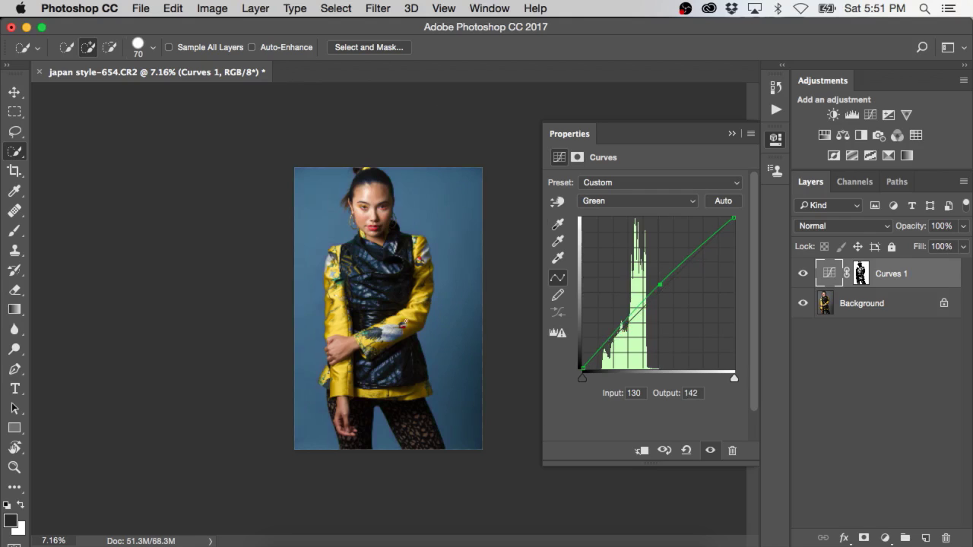
Step: Display the Curves 1 mask alone and paint the jacket black with an enlarged brush
{"action": "key", "text": "super+plus"}
{"action": "key", "text": "super+plus"}
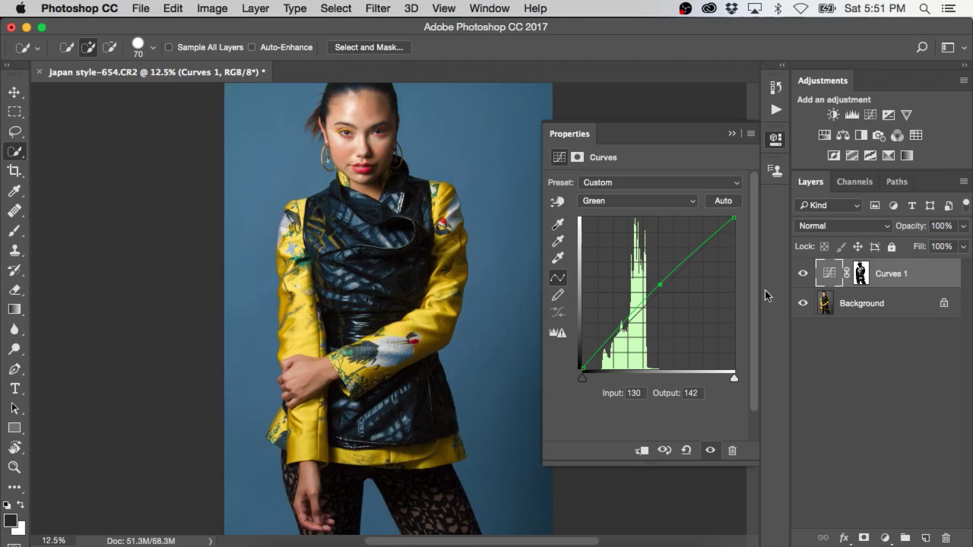
{"action": "key", "text": "super+minus"}
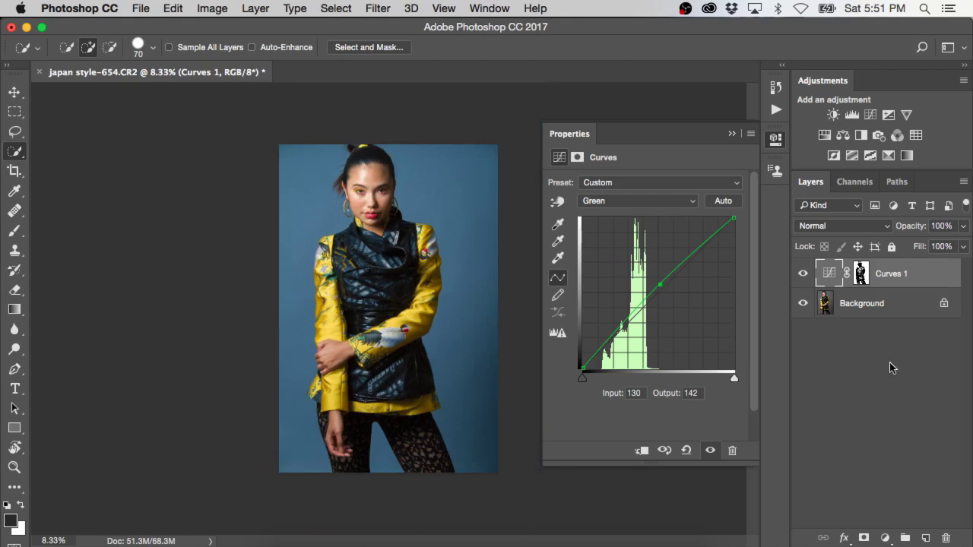
{"action": "left_click", "coordinate": [861, 275], "text": "alt"}
{"action": "key", "text": "b"}
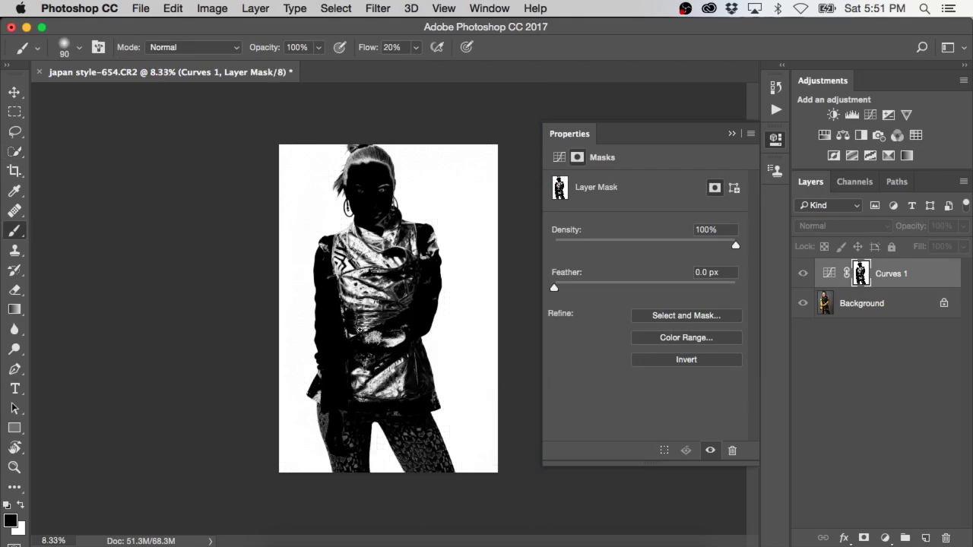
{"action": "key", "text": "bracketright"}
{"action": "key", "text": "bracketright"}
{"action": "key", "text": "bracketright"}
{"action": "key", "text": "bracketright"}
{"action": "key", "text": "bracketright"}
{"action": "key", "text": "bracketright"}
{"action": "key", "text": "bracketright"}
{"action": "key", "text": "bracketright"}
{"action": "mouse_move", "coordinate": [353, 398]}
{"action": "left_mouse_down"}
{"action": "mouse_move", "coordinate": [348, 367]}
{"action": "mouse_move", "coordinate": [360, 384]}
{"action": "mouse_move", "coordinate": [367, 376]}
{"action": "mouse_move", "coordinate": [388, 390]}
{"action": "mouse_move", "coordinate": [409, 375]}
{"action": "mouse_move", "coordinate": [411, 345]}
{"action": "mouse_move", "coordinate": [390, 378]}
{"action": "mouse_move", "coordinate": [367, 327]}
{"action": "mouse_move", "coordinate": [361, 372]}
{"action": "mouse_move", "coordinate": [344, 293]}
{"action": "mouse_move", "coordinate": [371, 301]}
{"action": "mouse_move", "coordinate": [364, 317]}
{"action": "mouse_move", "coordinate": [386, 298]}
{"action": "mouse_move", "coordinate": [397, 305]}
{"action": "mouse_move", "coordinate": [410, 284]}
{"action": "mouse_move", "coordinate": [379, 279]}
{"action": "mouse_move", "coordinate": [346, 287]}
{"action": "left_mouse_up"}
Step: Paint the scarf, shoulder patch and hair fringe black on the mask
{"action": "key", "text": "bracketleft"}
{"action": "key", "text": "bracketleft"}
{"action": "key", "text": "bracketleft"}
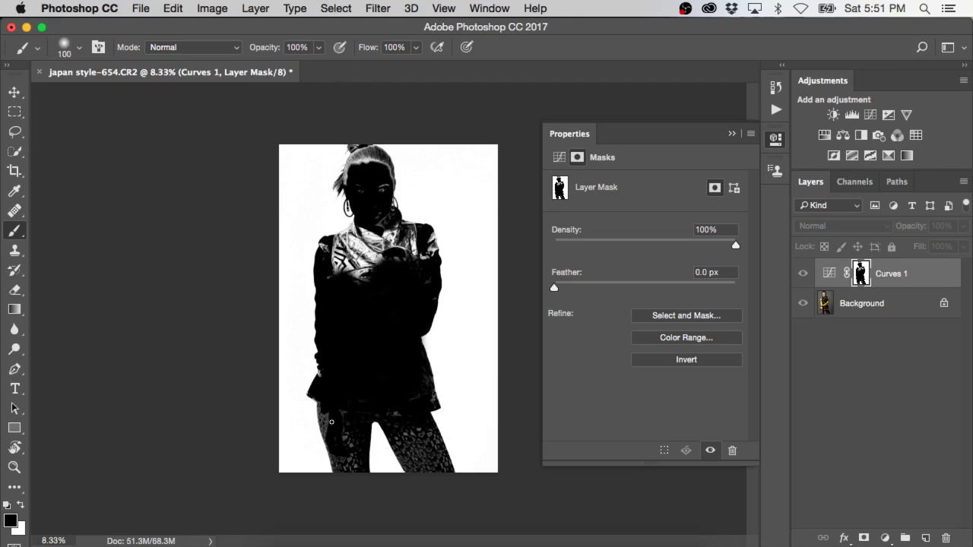
{"action": "key", "text": "bracketright"}
{"action": "key", "text": "bracketright"}
{"action": "mouse_move", "coordinate": [381, 253]}
{"action": "left_mouse_down"}
{"action": "mouse_move", "coordinate": [378, 233]}
{"action": "mouse_move", "coordinate": [393, 242]}
{"action": "mouse_move", "coordinate": [381, 226]}
{"action": "left_mouse_up"}
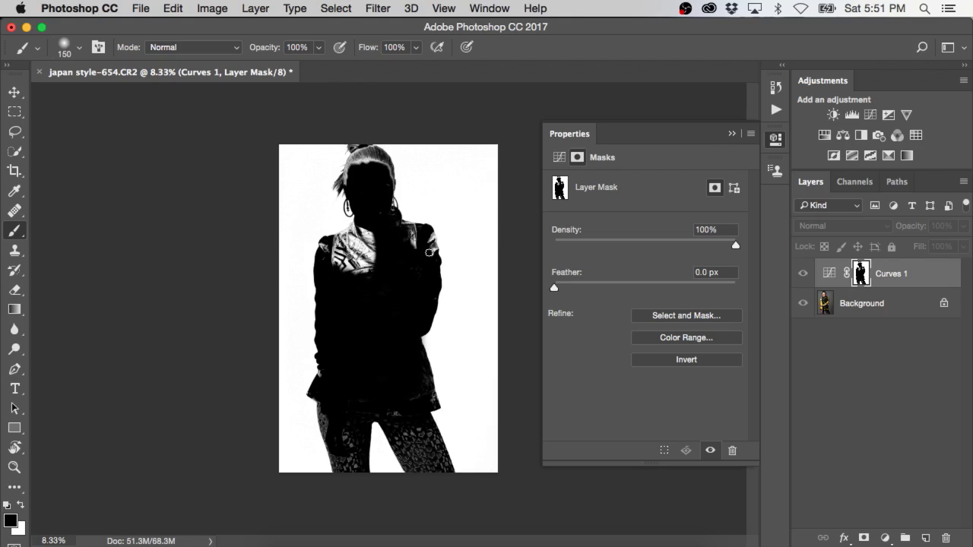
{"action": "mouse_move", "coordinate": [429, 252]}
{"action": "left_mouse_down"}
{"action": "mouse_move", "coordinate": [405, 228]}
{"action": "mouse_move", "coordinate": [374, 275]}
{"action": "mouse_move", "coordinate": [362, 236]}
{"action": "mouse_move", "coordinate": [363, 260]}
{"action": "mouse_move", "coordinate": [375, 225]}
{"action": "mouse_move", "coordinate": [355, 270]}
{"action": "mouse_move", "coordinate": [325, 258]}
{"action": "mouse_move", "coordinate": [360, 263]}
{"action": "mouse_move", "coordinate": [334, 248]}
{"action": "mouse_move", "coordinate": [402, 230]}
{"action": "left_mouse_up"}
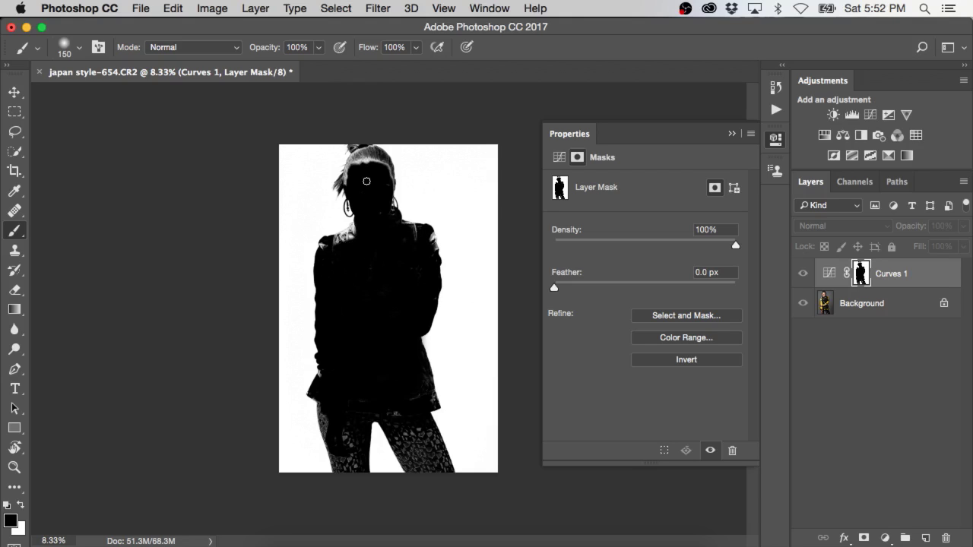
{"action": "mouse_move", "coordinate": [367, 181]}
{"action": "left_mouse_down"}
{"action": "mouse_move", "coordinate": [362, 155]}
{"action": "mouse_move", "coordinate": [353, 172]}
{"action": "mouse_move", "coordinate": [357, 161]}
{"action": "mouse_move", "coordinate": [382, 166]}
{"action": "mouse_move", "coordinate": [354, 145]}
{"action": "mouse_move", "coordinate": [375, 158]}
{"action": "left_mouse_up"}
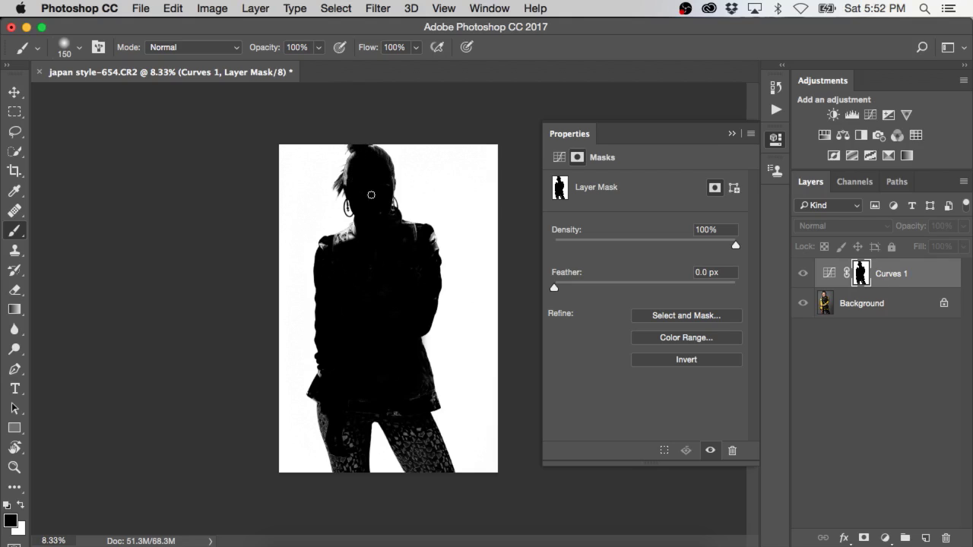
Step: Set the brush mode to Overlay and resize the brush for edge cleanup
{"action": "key", "text": "bracketright"}
{"action": "key", "text": "bracketright"}
{"action": "left_click", "coordinate": [171, 47]}
{"action": "left_click", "coordinate": [179, 234]}
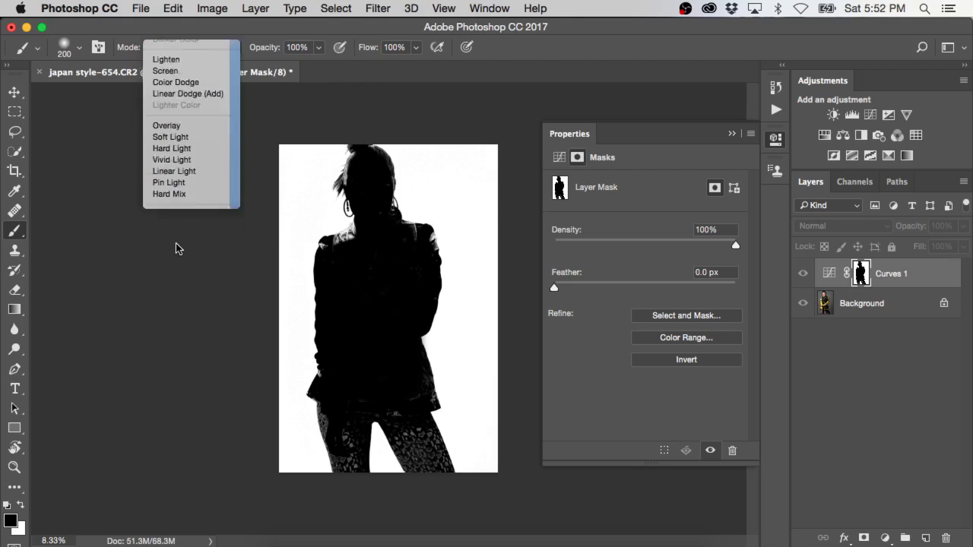
{"action": "key", "text": "bracketright"}
{"action": "key", "text": "bracketright"}
{"action": "key", "text": "bracketright"}
{"action": "key", "text": "bracketright"}
{"action": "key", "text": "bracketright"}
{"action": "key", "text": "bracketright"}
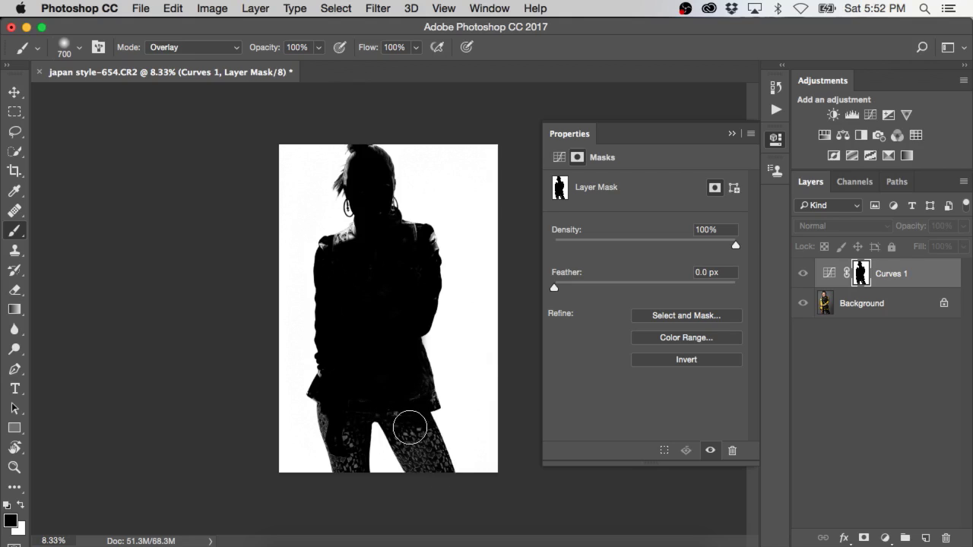
{"action": "key", "text": "bracketleft"}
{"action": "key", "text": "bracketleft"}
{"action": "key", "text": "bracketleft"}
{"action": "key", "text": "bracketleft"}
{"action": "key", "text": "bracketleft"}
{"action": "key", "text": "bracketleft"}
{"action": "key", "text": "bracketright"}
{"action": "key", "text": "bracketright"}
{"action": "key", "text": "bracketright"}
{"action": "key", "text": "bracketright"}
Step: Darken the grey leg, hair and shoulder edges on the mask
{"action": "mouse_move", "coordinate": [404, 450]}
{"action": "left_mouse_down"}
{"action": "mouse_move", "coordinate": [407, 426]}
{"action": "mouse_move", "coordinate": [427, 443]}
{"action": "mouse_move", "coordinate": [419, 419]}
{"action": "mouse_move", "coordinate": [409, 413]}
{"action": "mouse_move", "coordinate": [411, 439]}
{"action": "mouse_move", "coordinate": [392, 412]}
{"action": "mouse_move", "coordinate": [412, 459]}
{"action": "mouse_move", "coordinate": [402, 387]}
{"action": "mouse_move", "coordinate": [424, 378]}
{"action": "mouse_move", "coordinate": [423, 401]}
{"action": "mouse_move", "coordinate": [351, 307]}
{"action": "mouse_move", "coordinate": [371, 324]}
{"action": "mouse_move", "coordinate": [349, 461]}
{"action": "mouse_move", "coordinate": [329, 413]}
{"action": "mouse_move", "coordinate": [327, 440]}
{"action": "mouse_move", "coordinate": [356, 449]}
{"action": "left_mouse_up"}
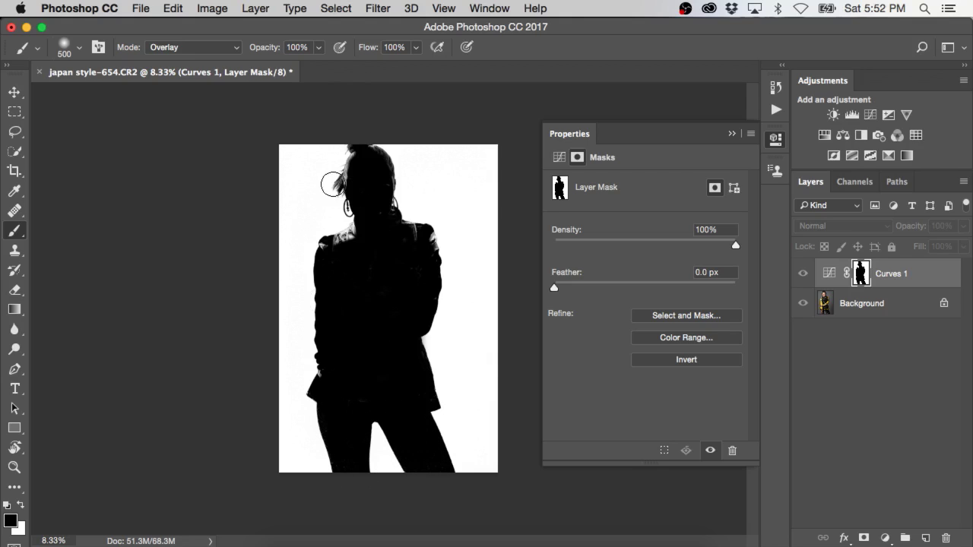
{"action": "mouse_move", "coordinate": [332, 184]}
{"action": "left_mouse_down"}
{"action": "mouse_move", "coordinate": [353, 149]}
{"action": "mouse_move", "coordinate": [385, 162]}
{"action": "mouse_move", "coordinate": [398, 184]}
{"action": "mouse_move", "coordinate": [347, 168]}
{"action": "left_mouse_up"}
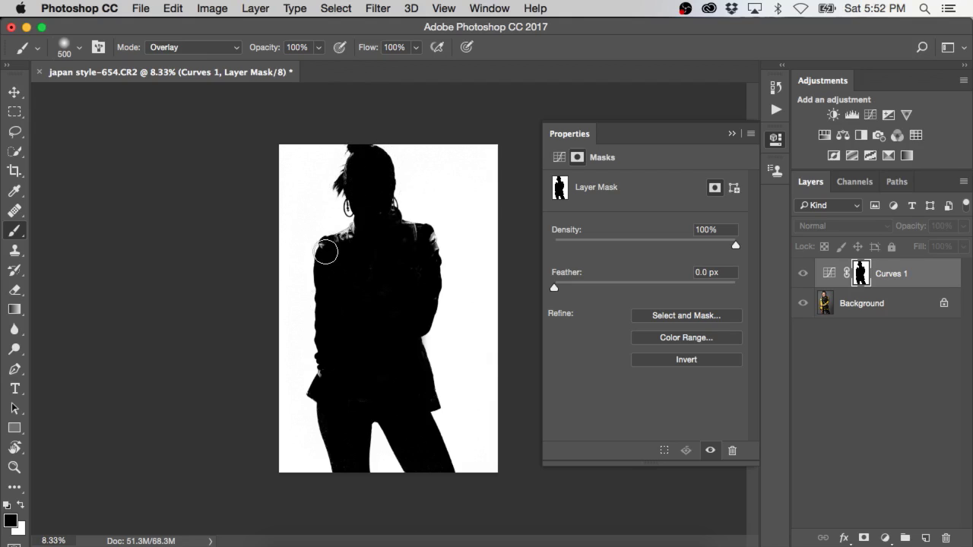
{"action": "mouse_move", "coordinate": [326, 251]}
{"action": "left_mouse_down"}
{"action": "mouse_move", "coordinate": [405, 232]}
{"action": "mouse_move", "coordinate": [432, 270]}
{"action": "mouse_move", "coordinate": [433, 243]}
{"action": "mouse_move", "coordinate": [409, 231]}
{"action": "mouse_move", "coordinate": [422, 231]}
{"action": "mouse_move", "coordinate": [439, 249]}
{"action": "left_mouse_up"}
{"action": "left_click_drag", "start_coordinate": [300, 380], "coordinate": [314, 380]}
{"action": "left_click_drag", "start_coordinate": [348, 182], "coordinate": [348, 173]}
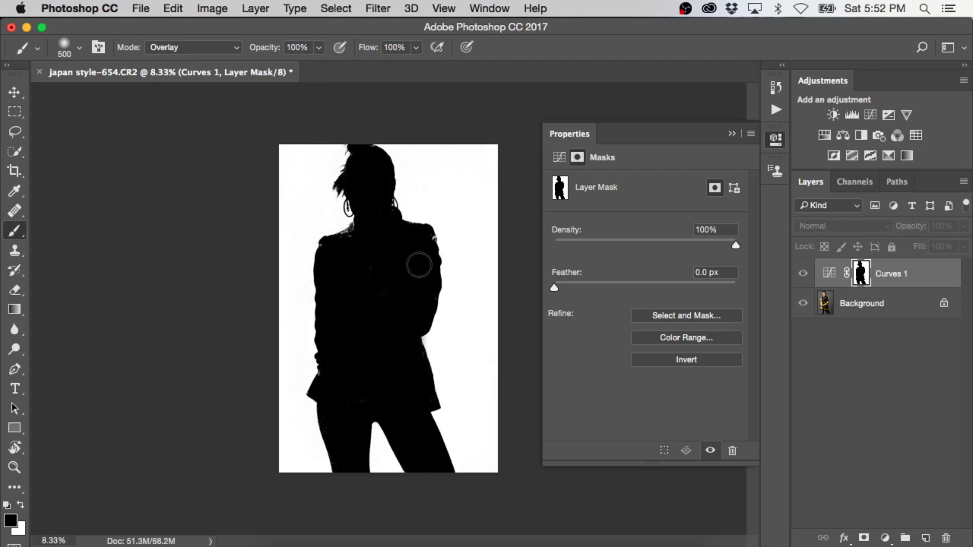
Step: Return to the colour photo, compare Curves 1 on and off, and set its opacity to 81%
{"action": "left_click", "coordinate": [859, 282], "text": "alt"}
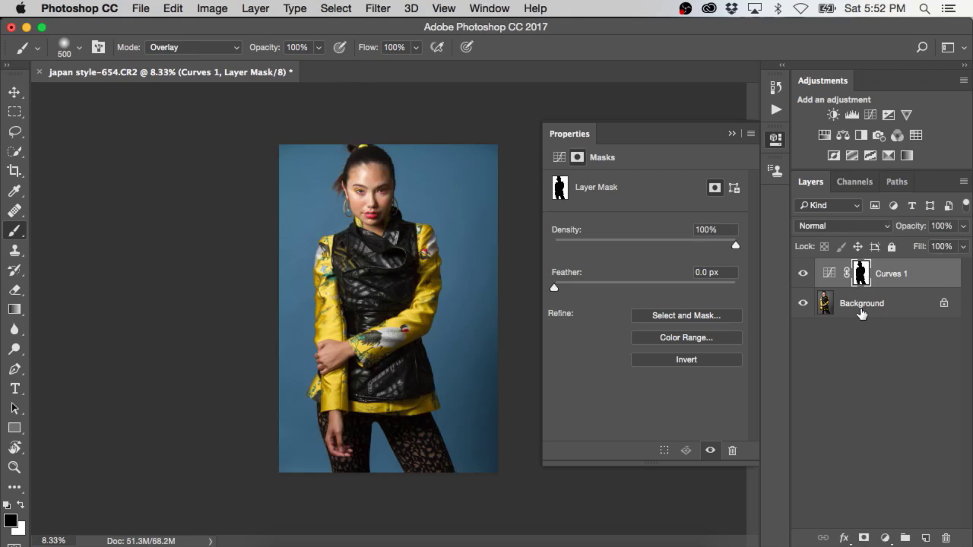
{"action": "left_click", "coordinate": [802, 275]}
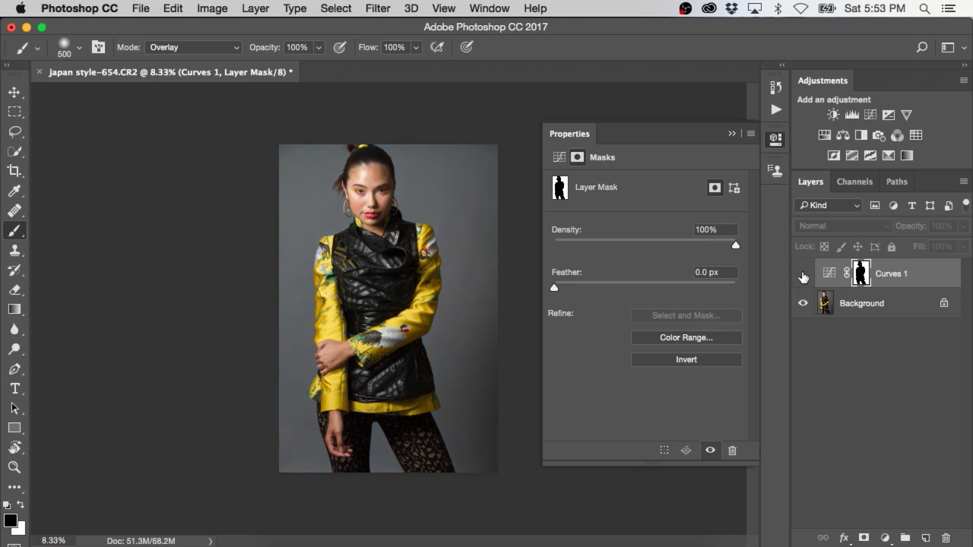
{"action": "left_click", "coordinate": [802, 275]}
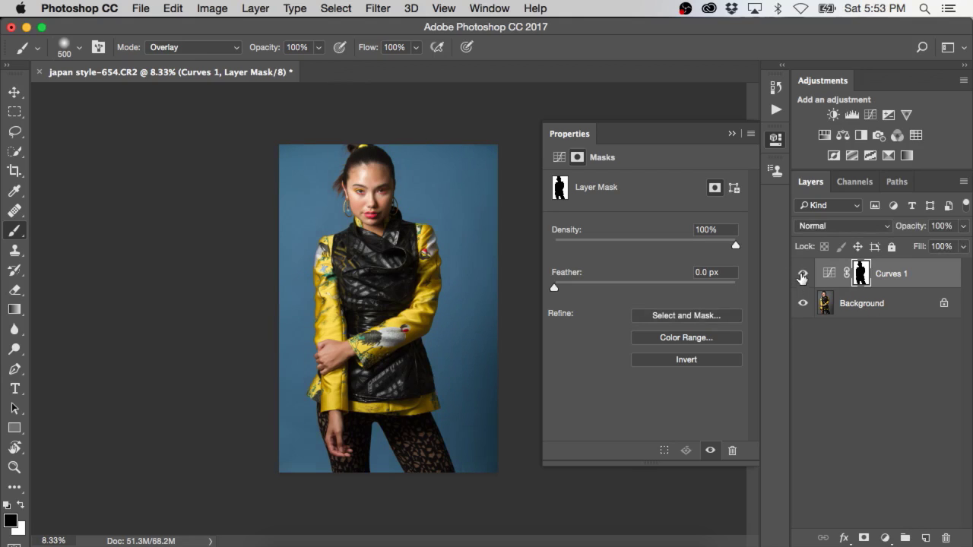
{"action": "left_click", "coordinate": [802, 276]}
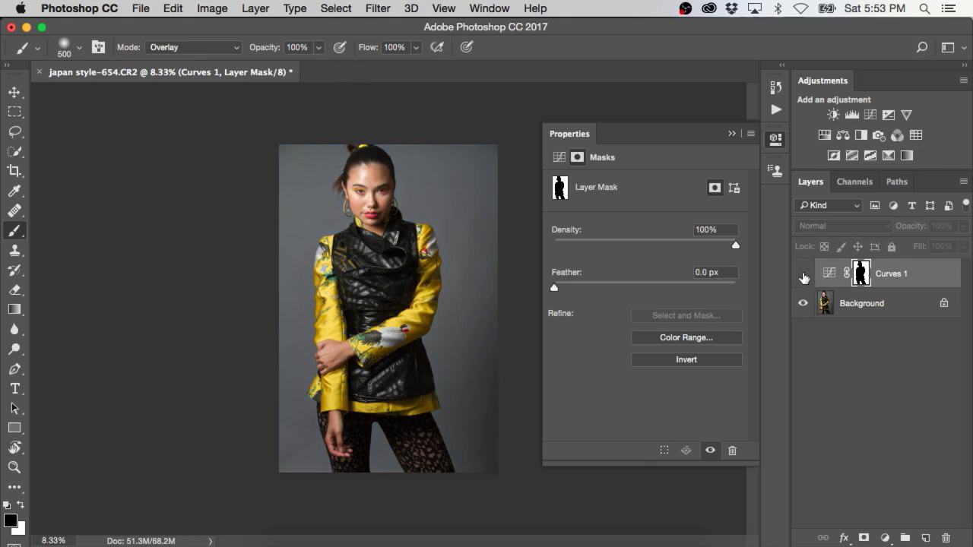
{"action": "left_click", "coordinate": [802, 275]}
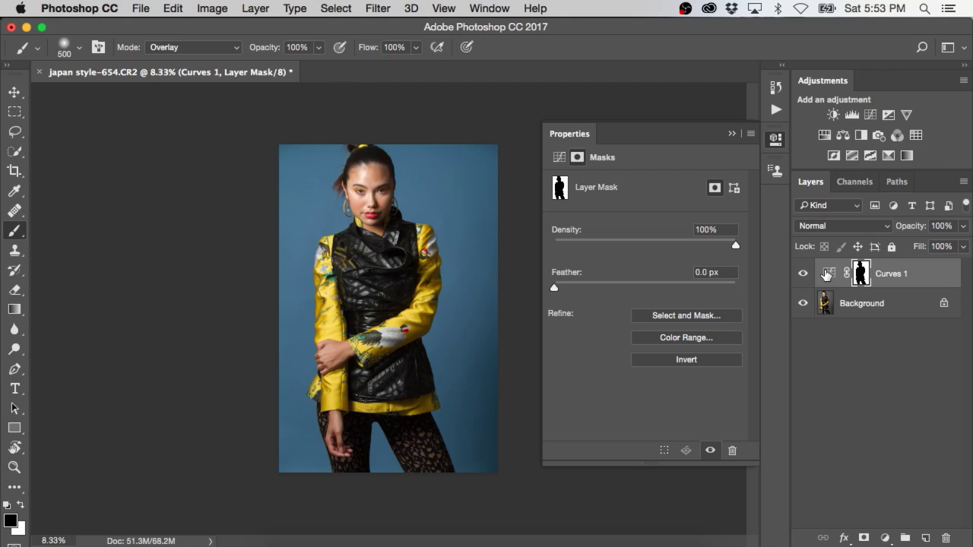
{"action": "left_click_drag", "start_coordinate": [922, 236], "coordinate": [903, 238]}
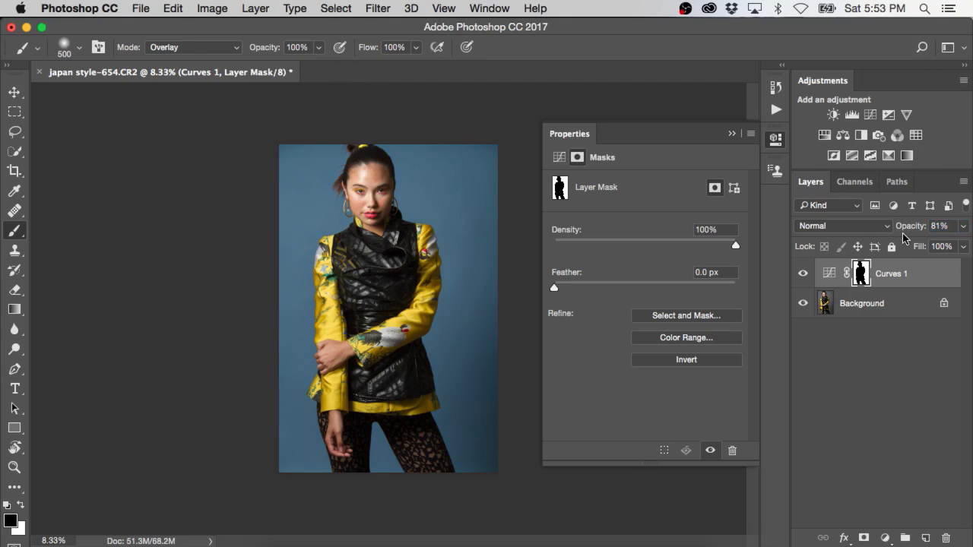